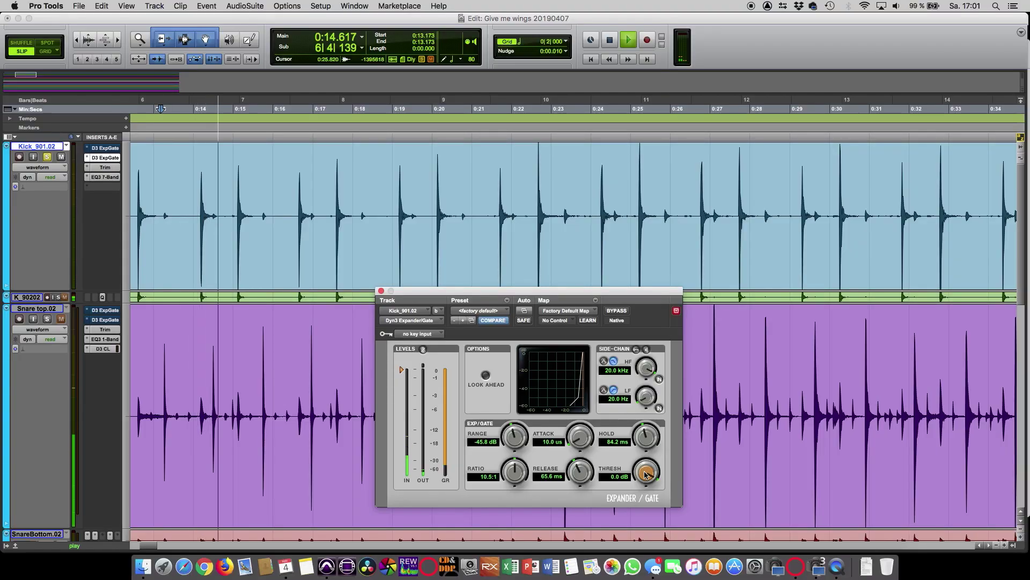
# Stop playback, lower the kick gate's threshold to -60.0 dB, and audition the kick again
pyautogui.press('space')
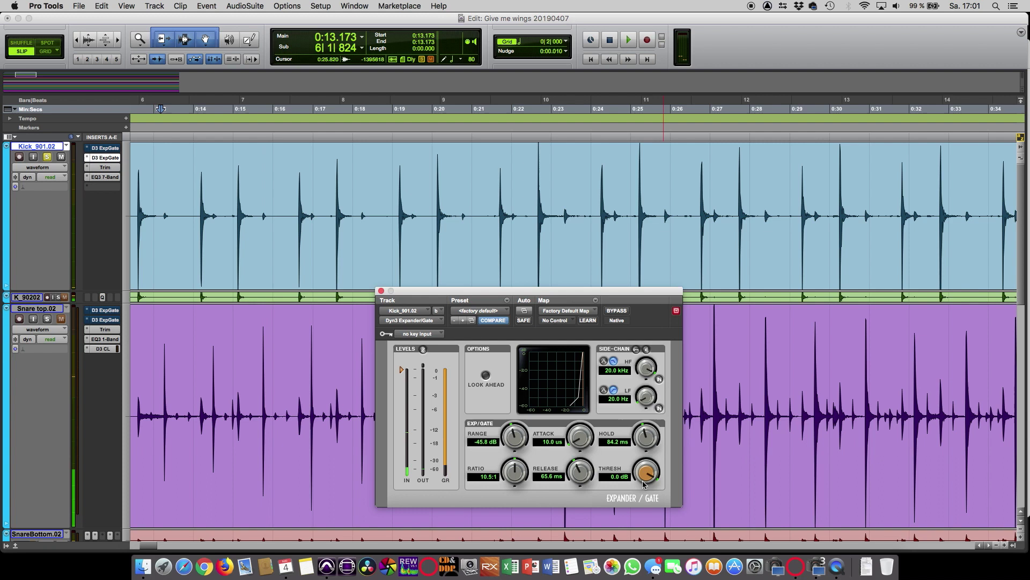
pyautogui.scroll(2, 646, 471)
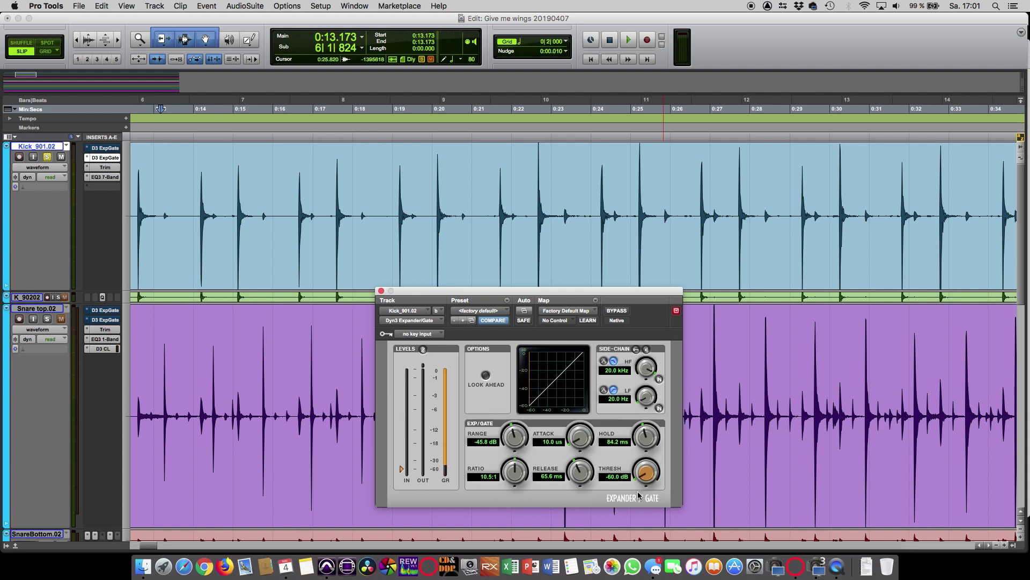
pyautogui.press('space')
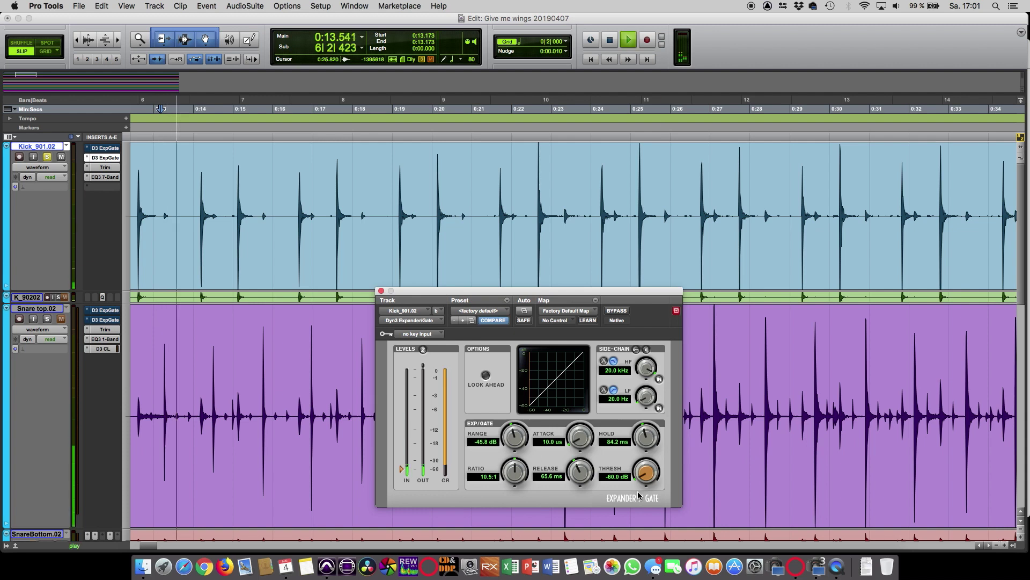
pyautogui.click(623, 313)
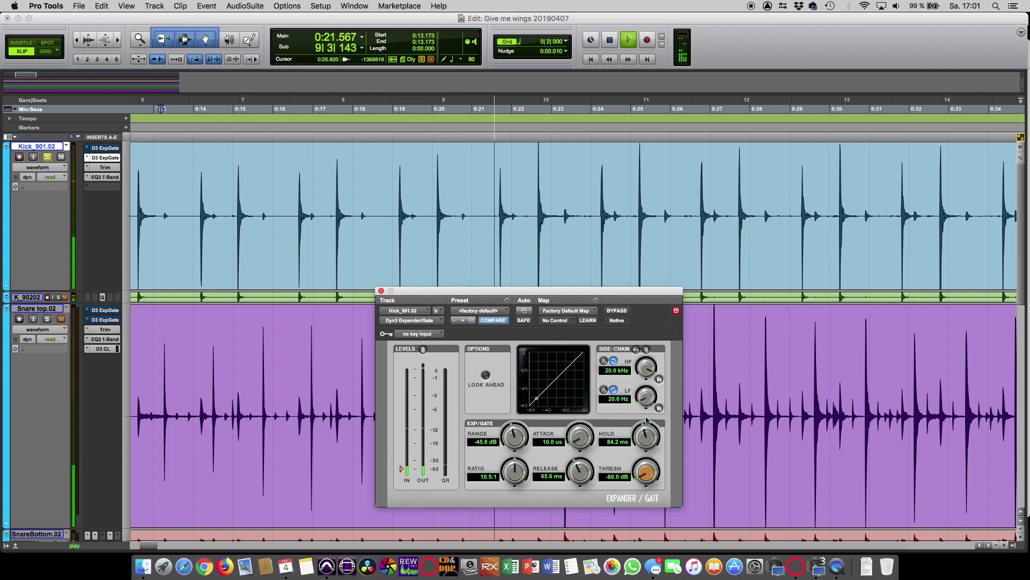
# Raise the gate's threshold to -40.8 dB during playback and compare the kick with the gate bypassed and active
pyautogui.moveTo(644, 483); pyautogui.dragTo(648, 432)
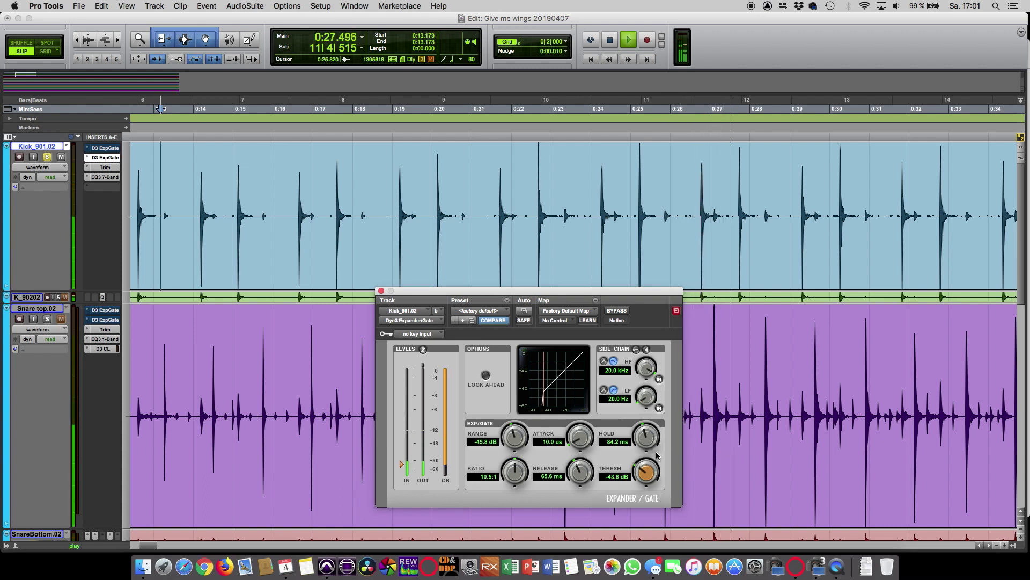
pyautogui.moveTo(638, 471); pyautogui.dragTo(641, 479)
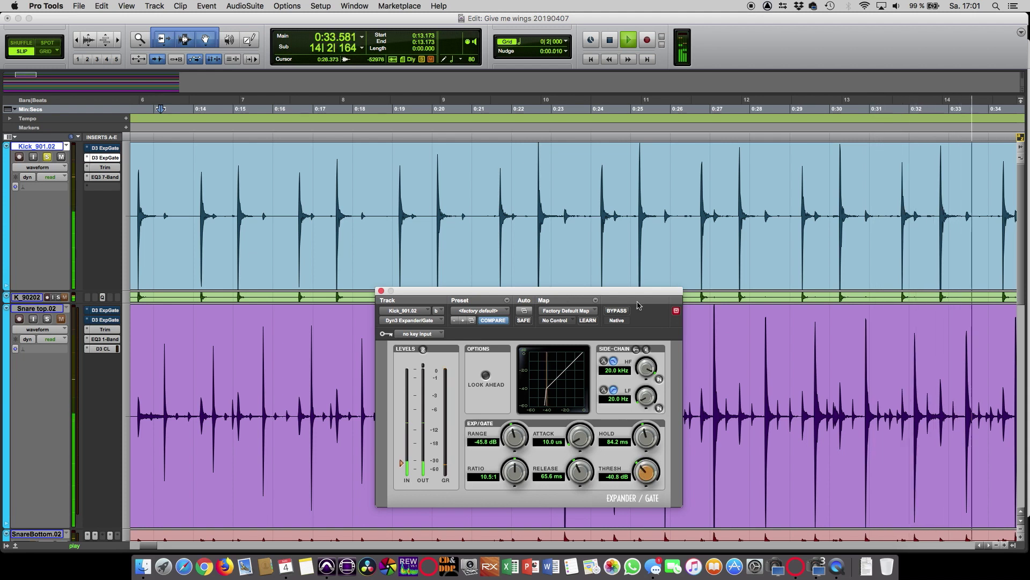
pyautogui.click(616, 311)
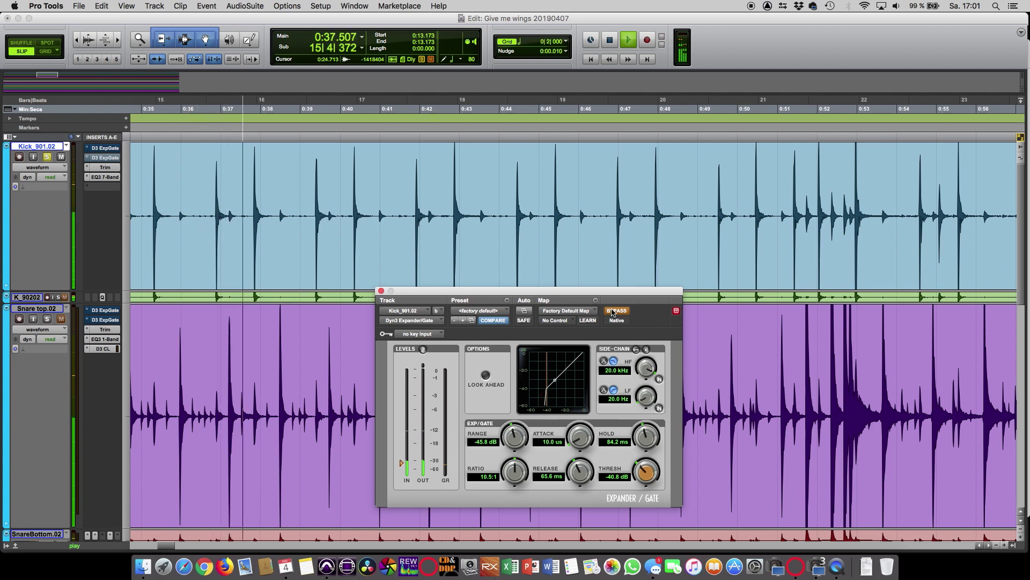
pyautogui.click(615, 311)
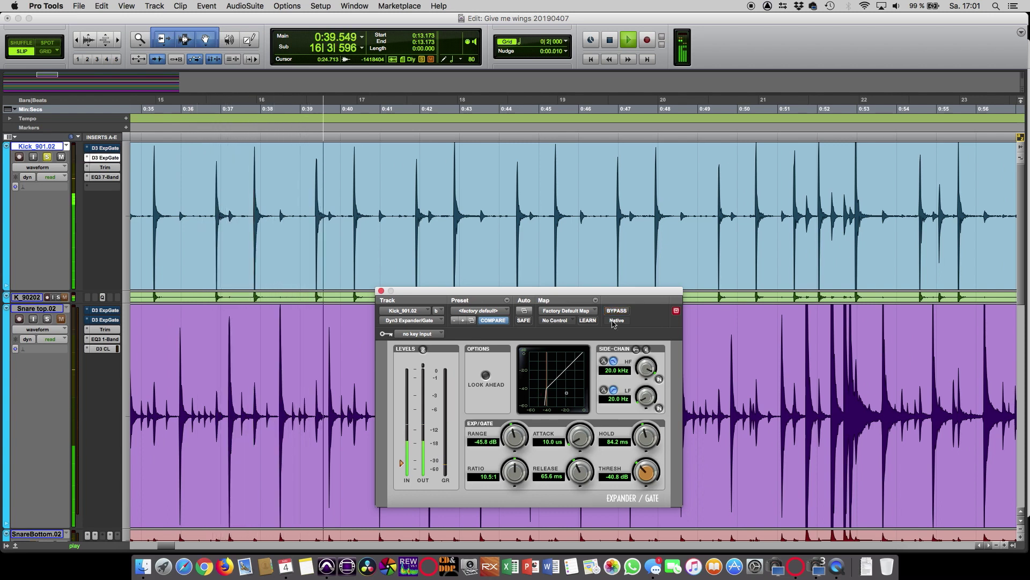
# Raise the gate's threshold in stages to -20.2 dB while the kick plays, and audition it from 0:49.967
pyautogui.moveTo(647, 471); pyautogui.dragTo(647, 465)
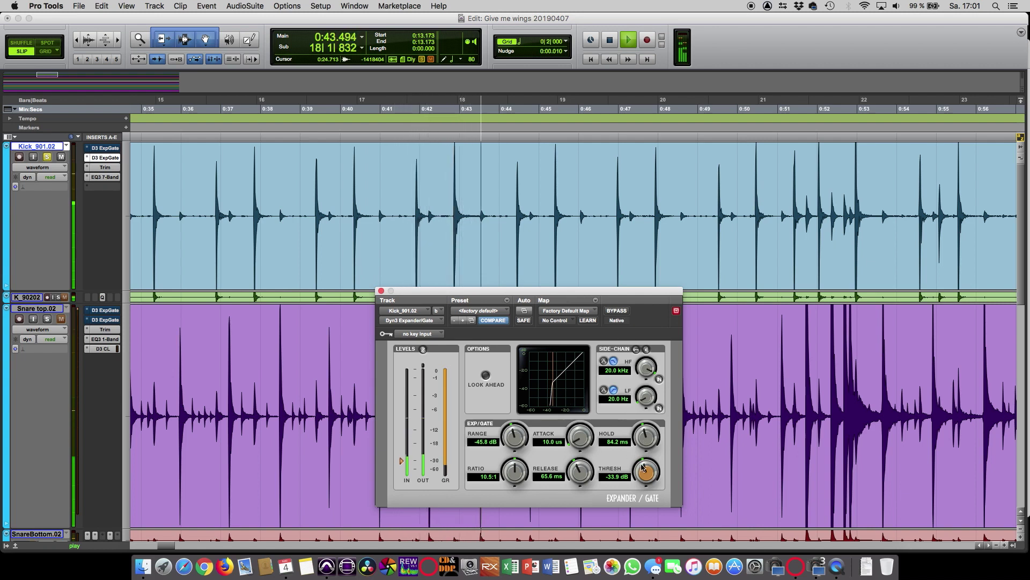
pyautogui.moveTo(644, 471); pyautogui.dragTo(648, 462)
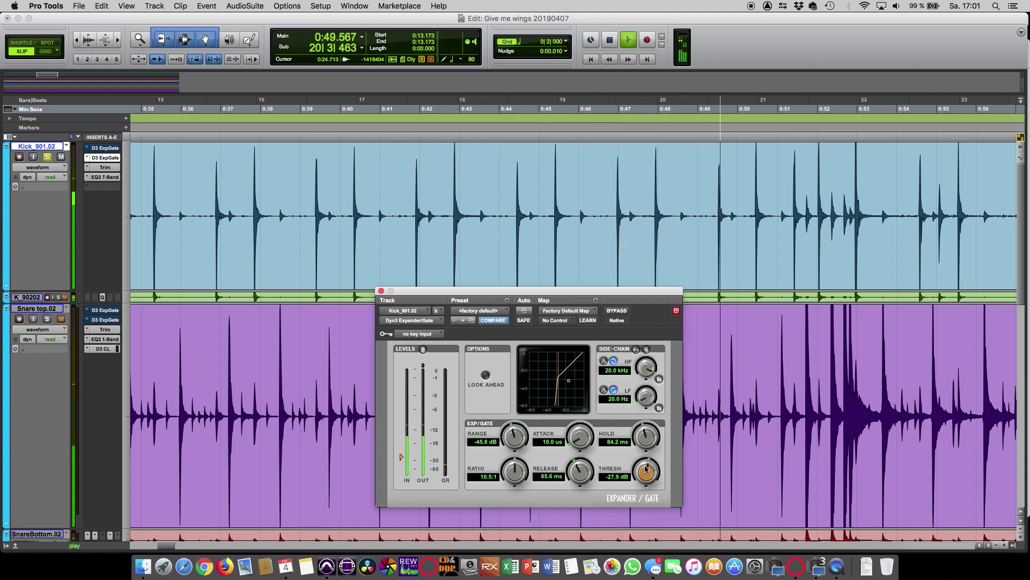
pyautogui.moveTo(646, 469); pyautogui.dragTo(654, 443)
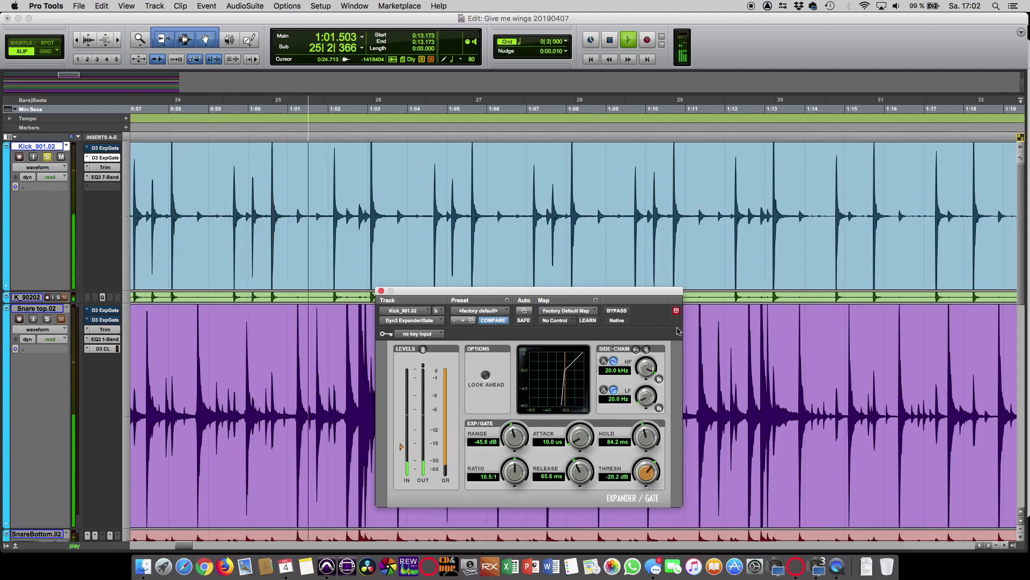
pyautogui.press('super+bracketleft')
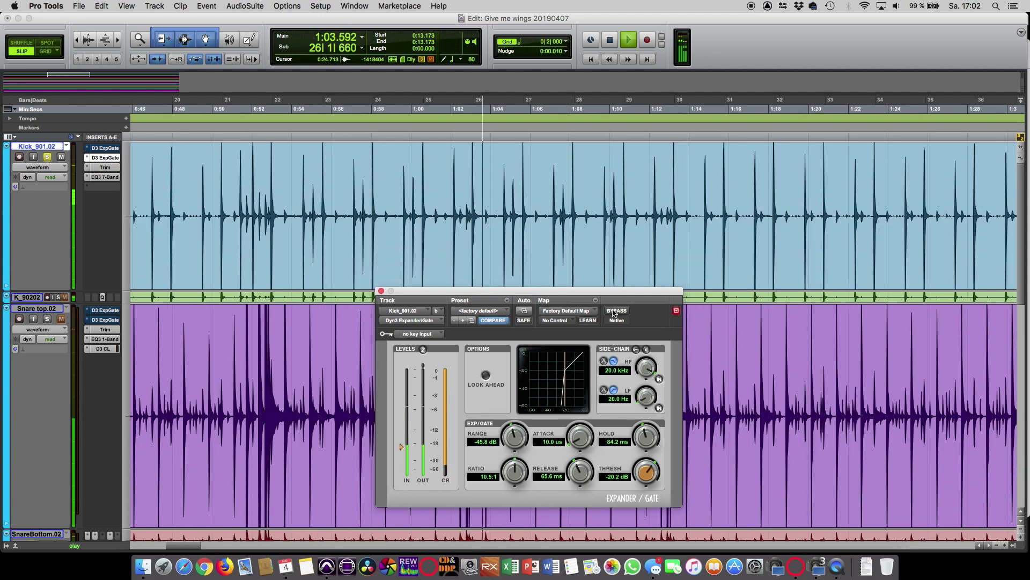
pyautogui.click(213, 204)
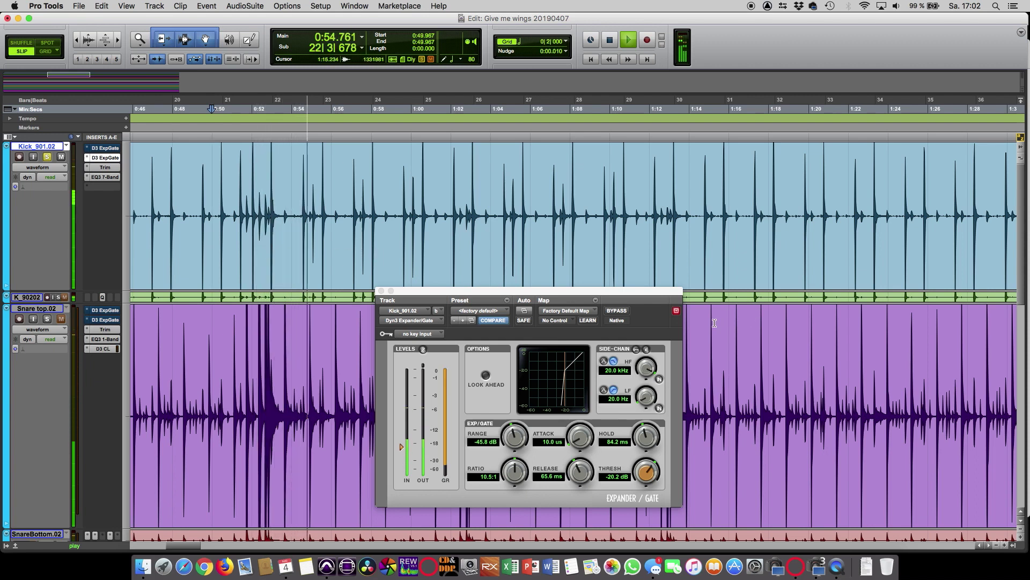
pyautogui.press('space')
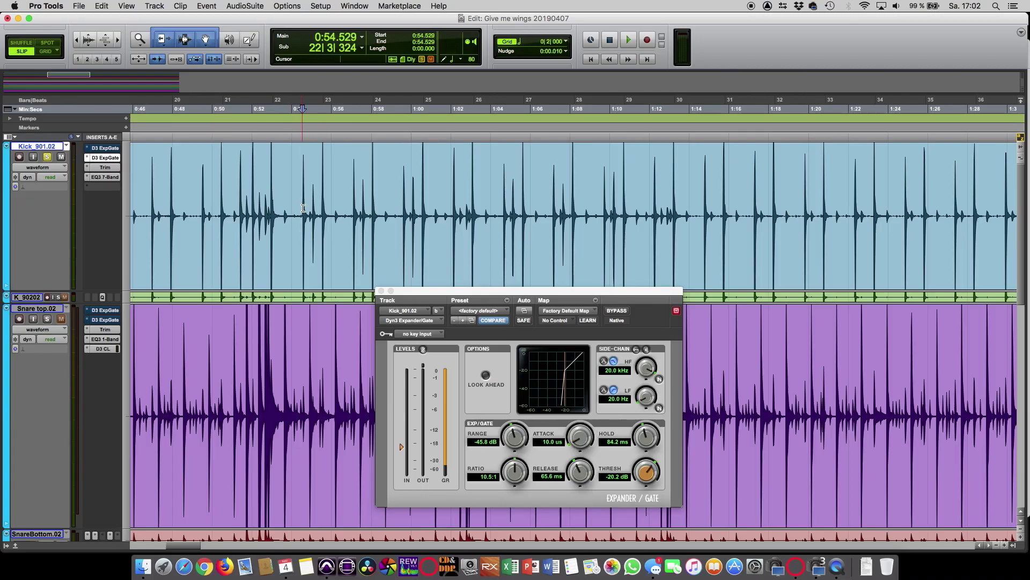
# Measure the kick hit at 0:54.579 by selecting its waveform from the attack to the decay, about 0.172 s long
pyautogui.press('super+bracketright')
pyautogui.press('super+bracketright')
pyautogui.press('super+bracketright')
pyautogui.press('super+bracketright')
pyautogui.press('super+bracketright')
pyautogui.press('super+bracketright')
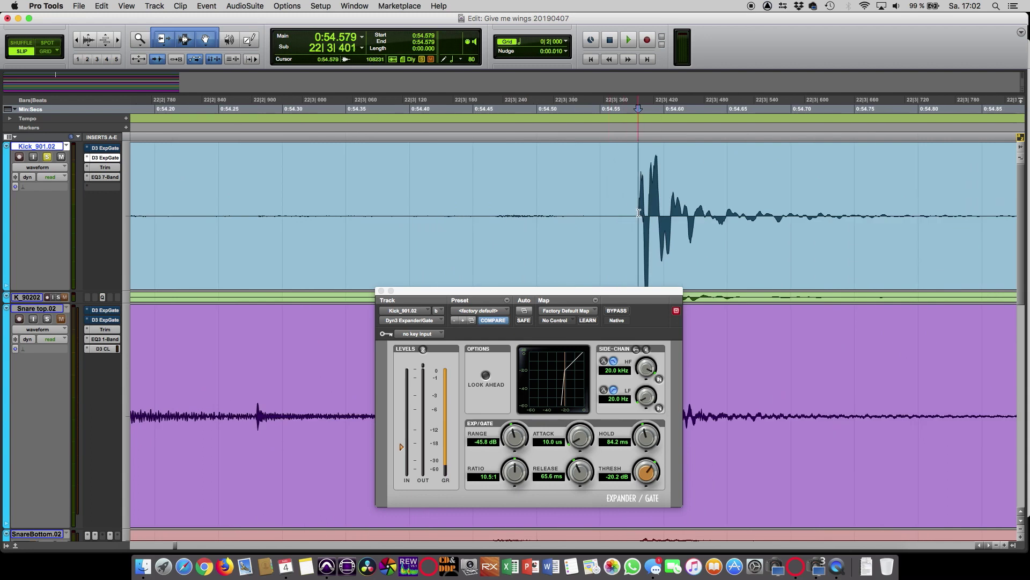
pyautogui.moveTo(638, 213); pyautogui.dragTo(754, 220)
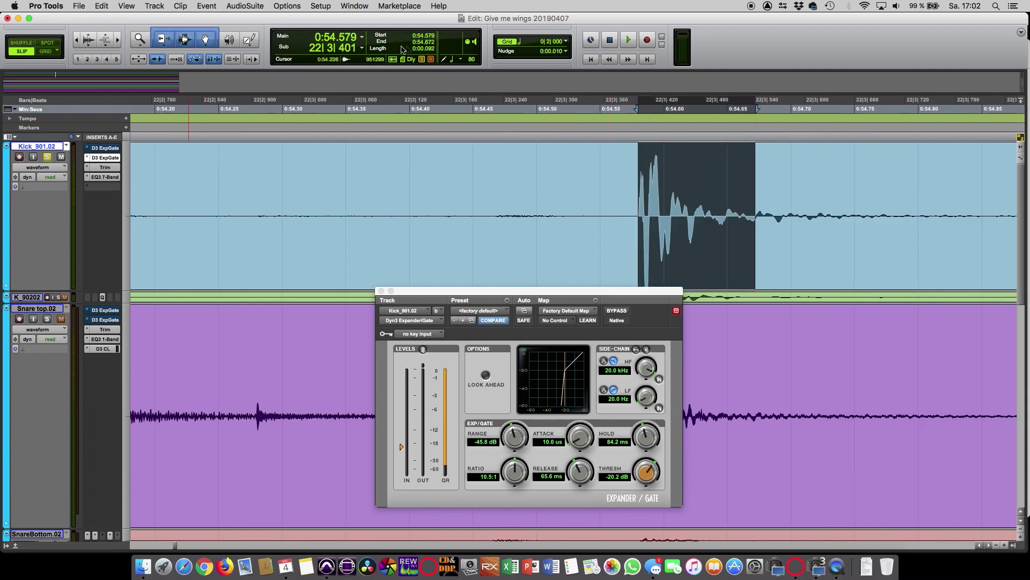
pyautogui.moveTo(639, 212); pyautogui.dragTo(857, 230)
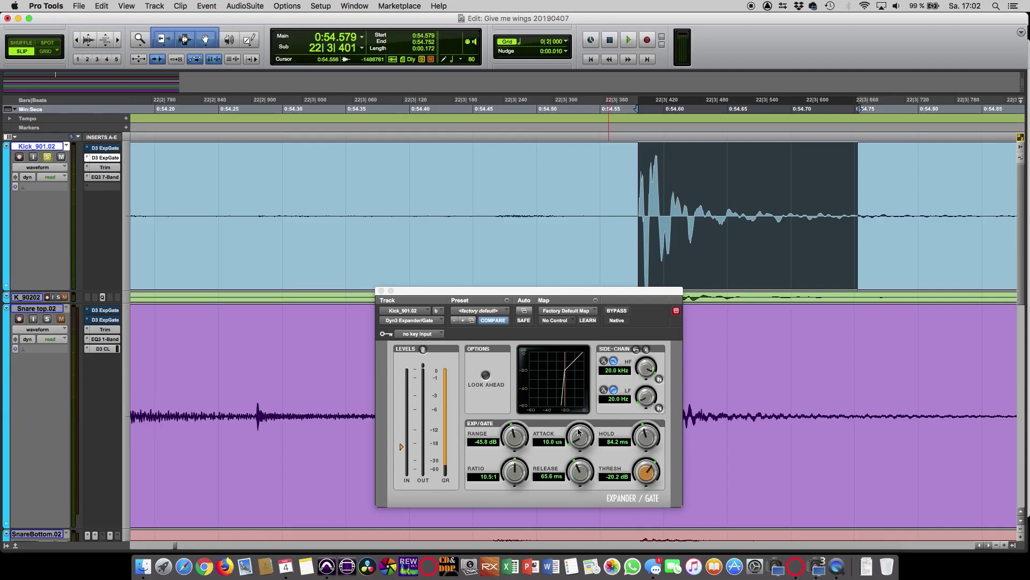
# Set the gate's attack to 161.6 ms and audition the kick from 0:54.336
pyautogui.click(577, 447)
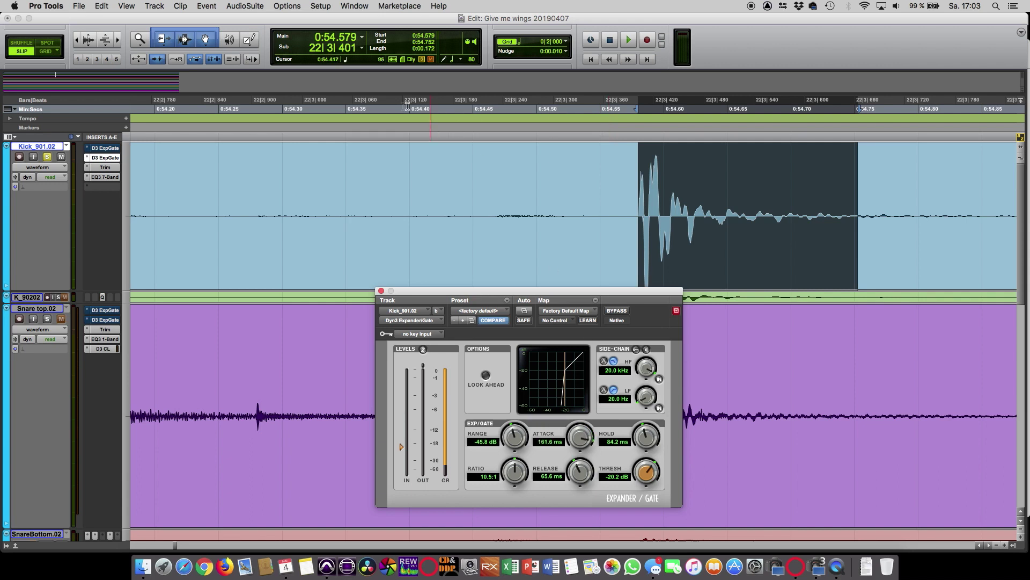
pyautogui.click(329, 174)
pyautogui.press('super+bracketleft')
pyautogui.press('super+bracketleft')
pyautogui.press('super+bracketleft')
pyautogui.press('super+bracketleft')
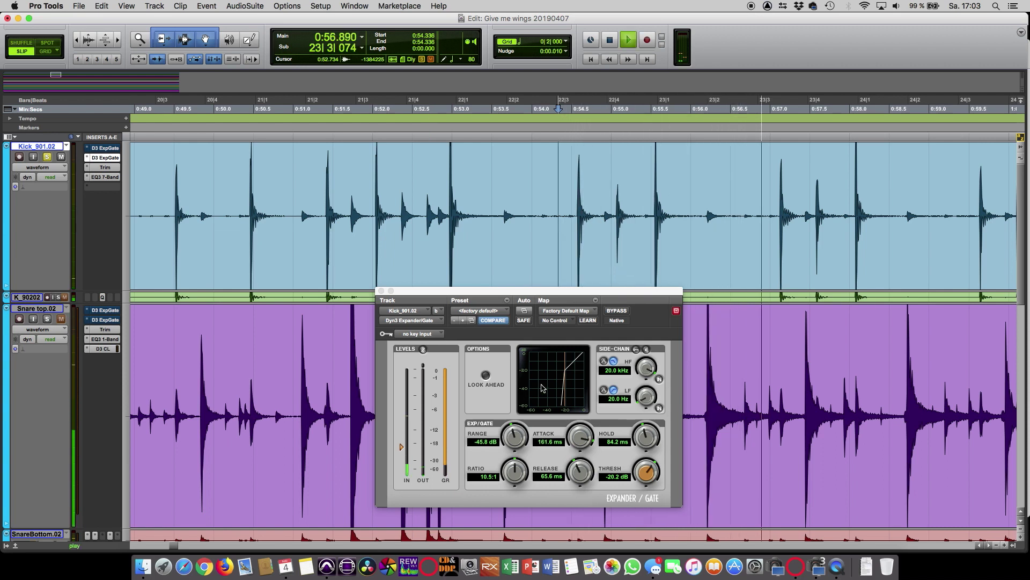
pyautogui.press('space')
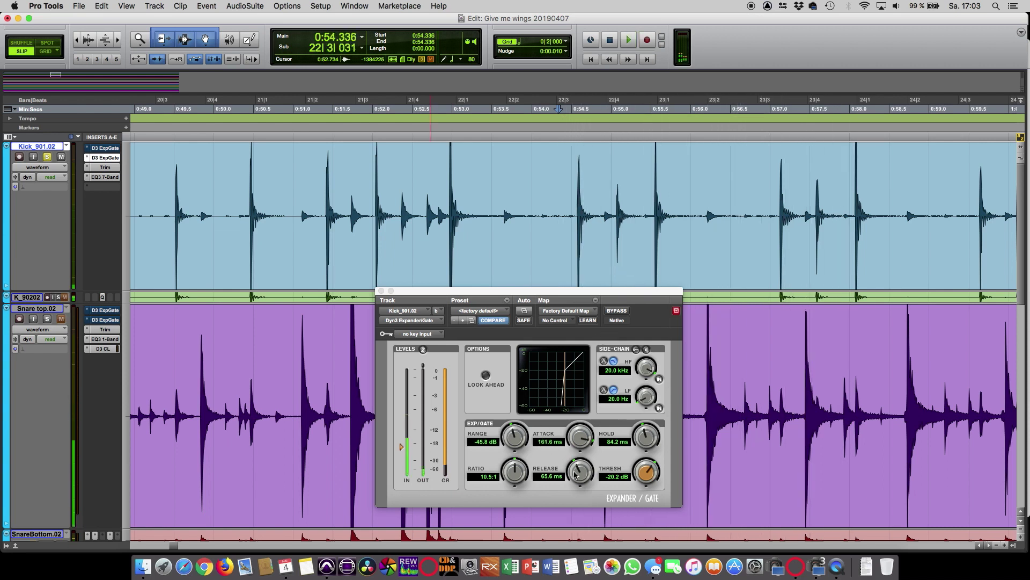
# Shorten the gate's attack gradually to 10.0 us while the kick plays from 0:54.336
pyautogui.click(580, 438)
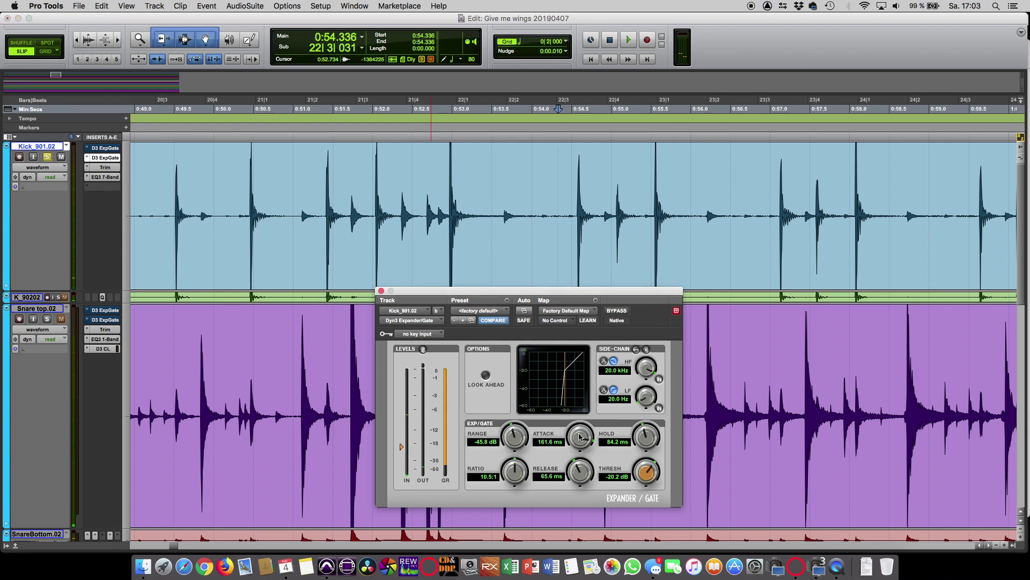
pyautogui.press('space')
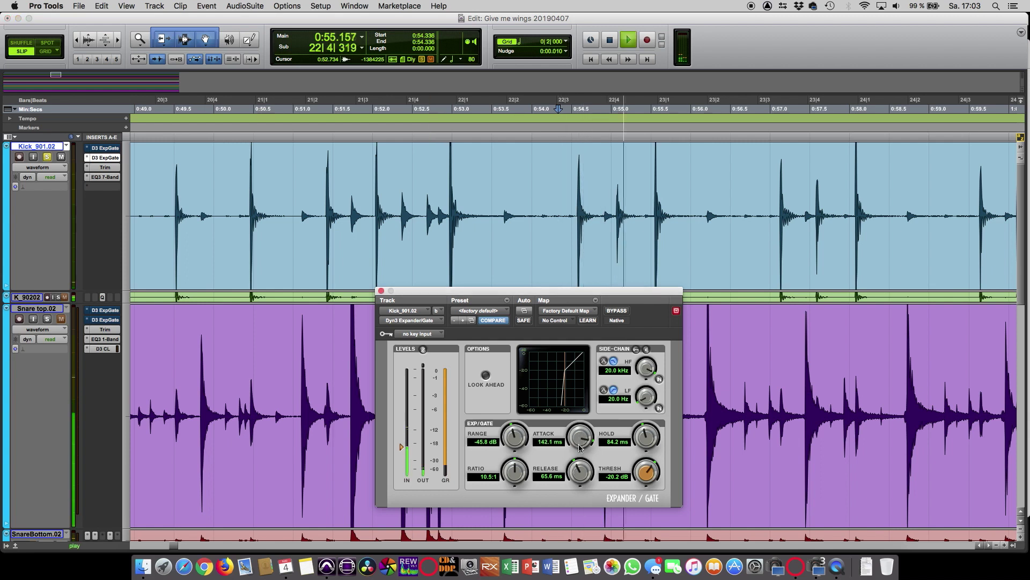
pyautogui.keyDown('alt'); pyautogui.click(590, 431); pyautogui.keyUp('alt')
pyautogui.moveTo(590, 431); pyautogui.dragTo(580, 461)
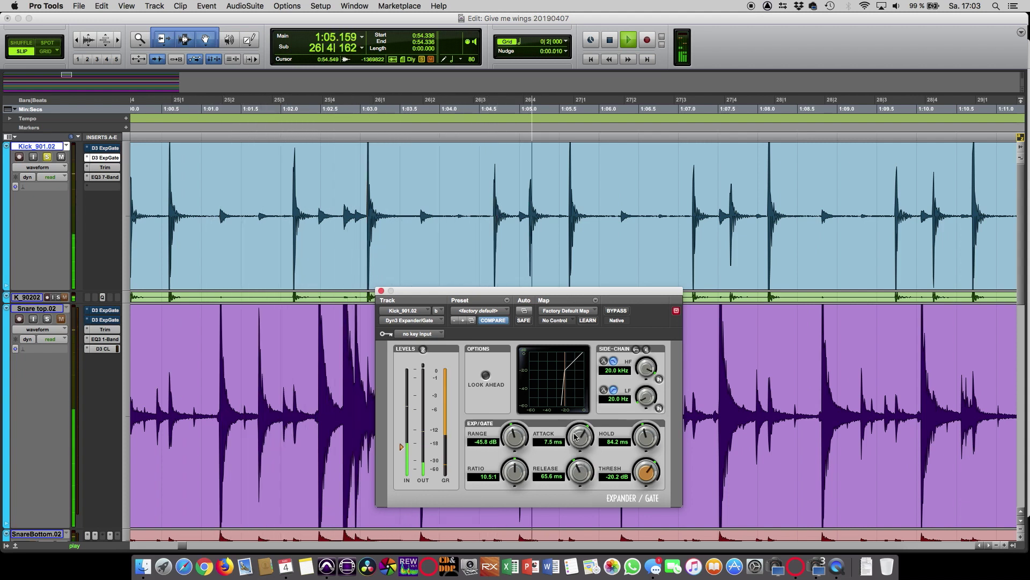
pyautogui.moveTo(580, 432); pyautogui.dragTo(553, 558)
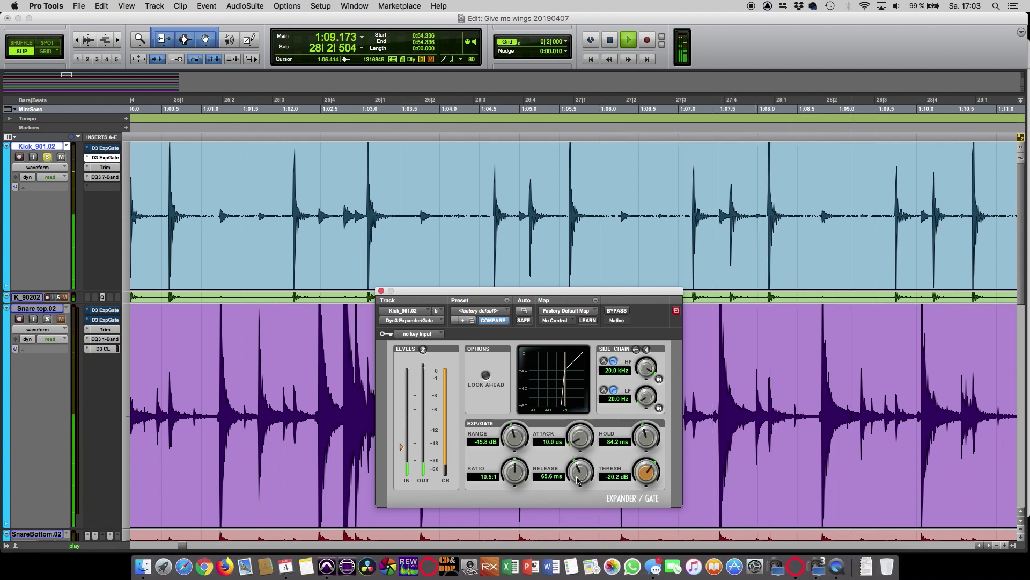
# Measure the initial transient of the kick hit at 1:10.702 by selecting it, about 0.006 s long
pyautogui.press('super+bracketleft')
pyautogui.click(773, 246)
pyautogui.press('space')
pyautogui.press('super+bracketright')
pyautogui.press('super+bracketright')
pyautogui.press('super+bracketright')
pyautogui.press('super+bracketright')
pyautogui.press('super+bracketright')
pyautogui.press('super+bracketright')
pyautogui.press('super+bracketright')
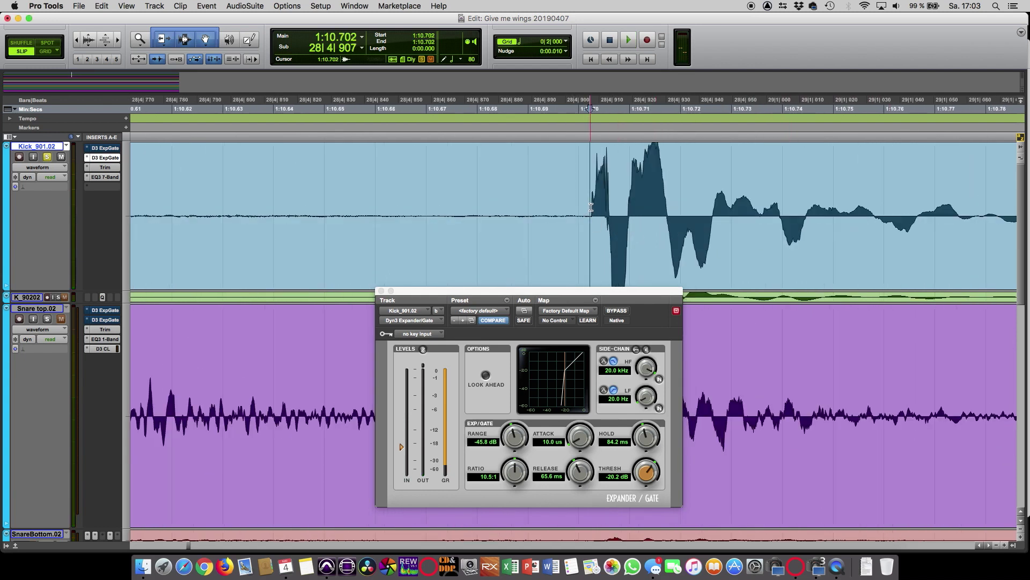
pyautogui.moveTo(591, 207); pyautogui.dragTo(624, 211)
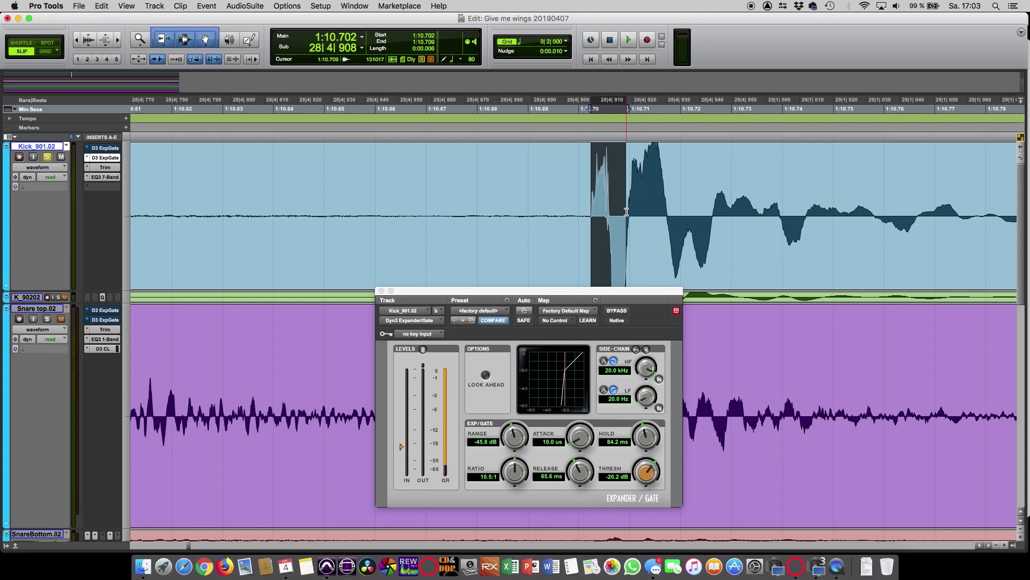
pyautogui.press('space')
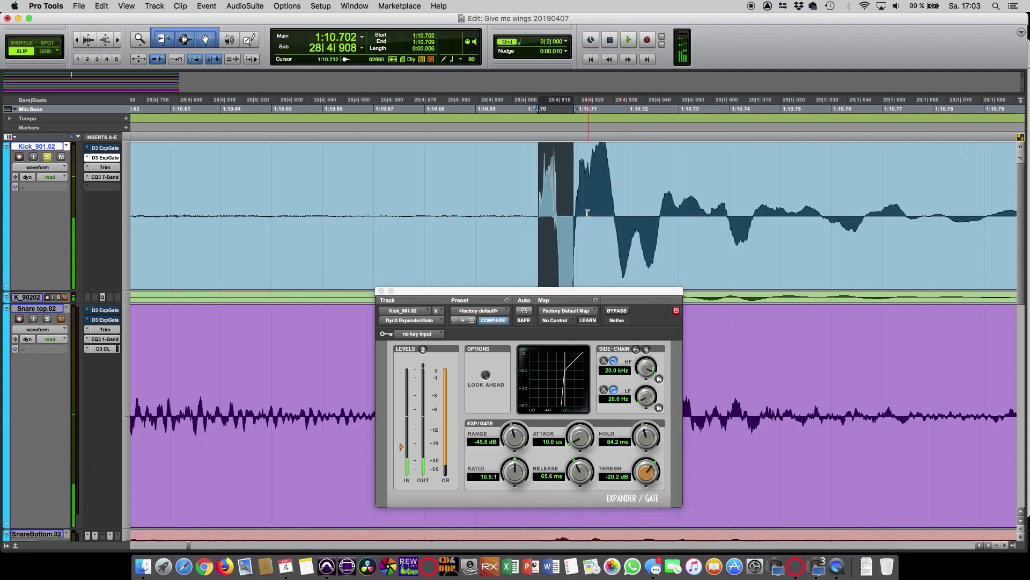
# Set the gate's attack to 6.0 ms and audition the kick from 1:10.093
pyautogui.click(572, 449)
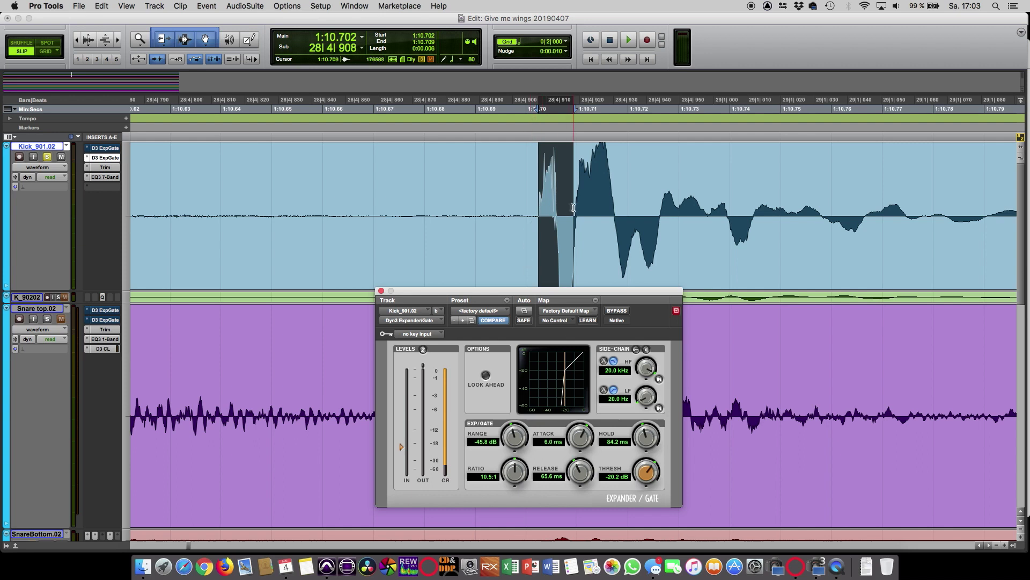
pyautogui.moveTo(567, 293); pyautogui.dragTo(567, 304)
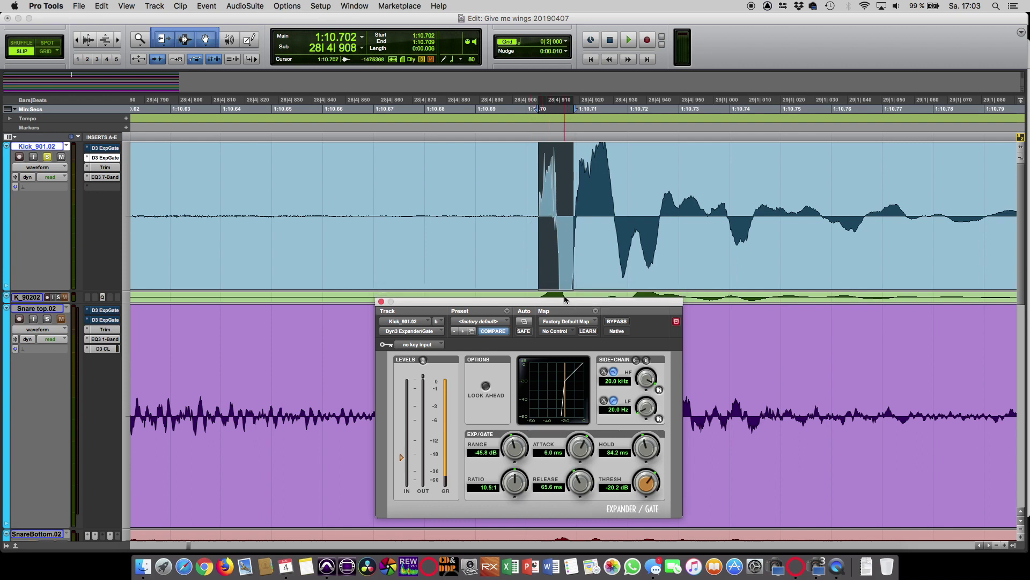
pyautogui.press('r')
pyautogui.press('r')
pyautogui.press('r')
pyautogui.press('r')
pyautogui.click(378, 185)
pyautogui.press('space')
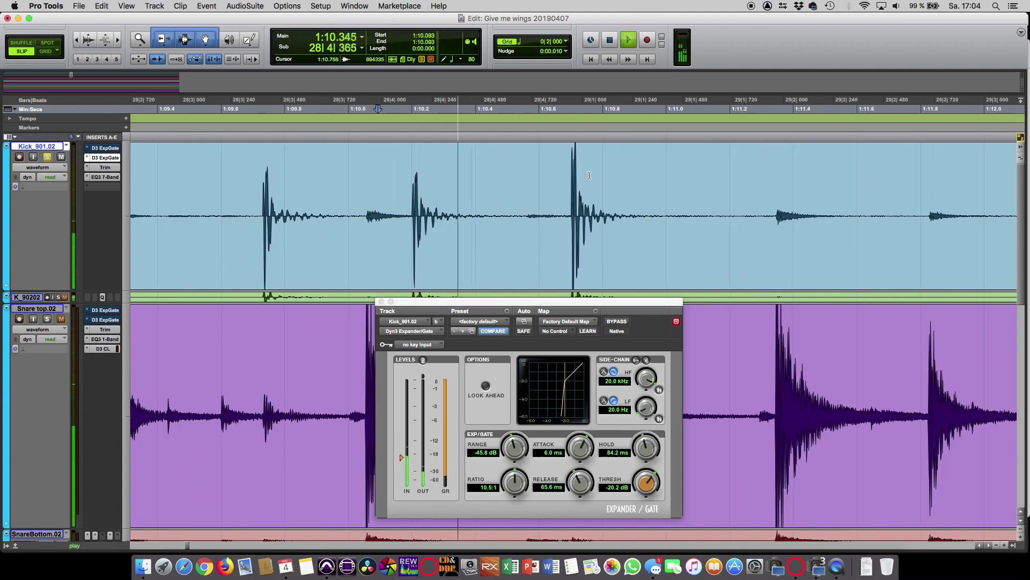
pyautogui.press('r')
pyautogui.press('r')
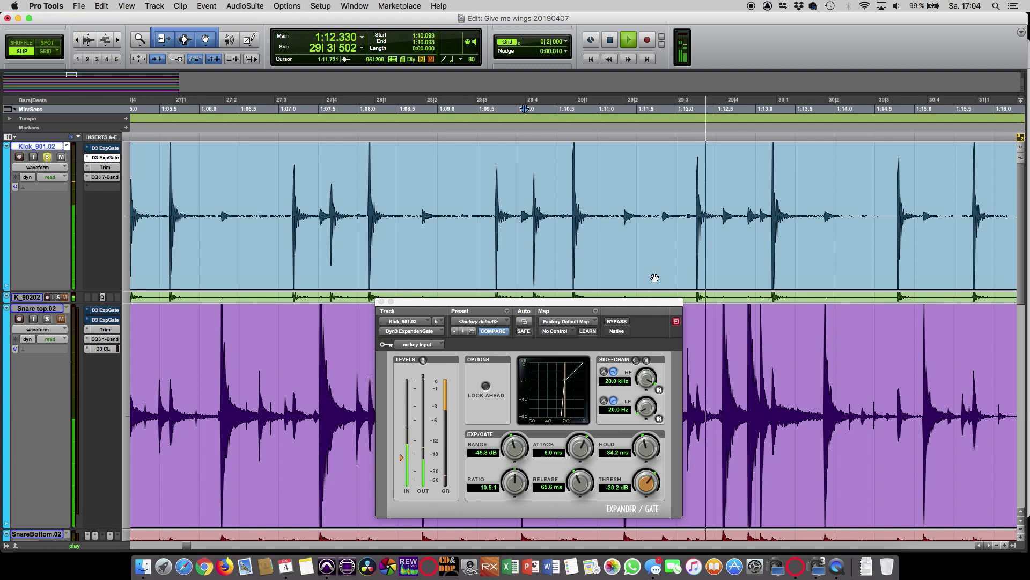
pyautogui.press('space')
# Return the gate's attack to 10.0 us and audition the kick hits from 1:09.504
pyautogui.click(581, 447)
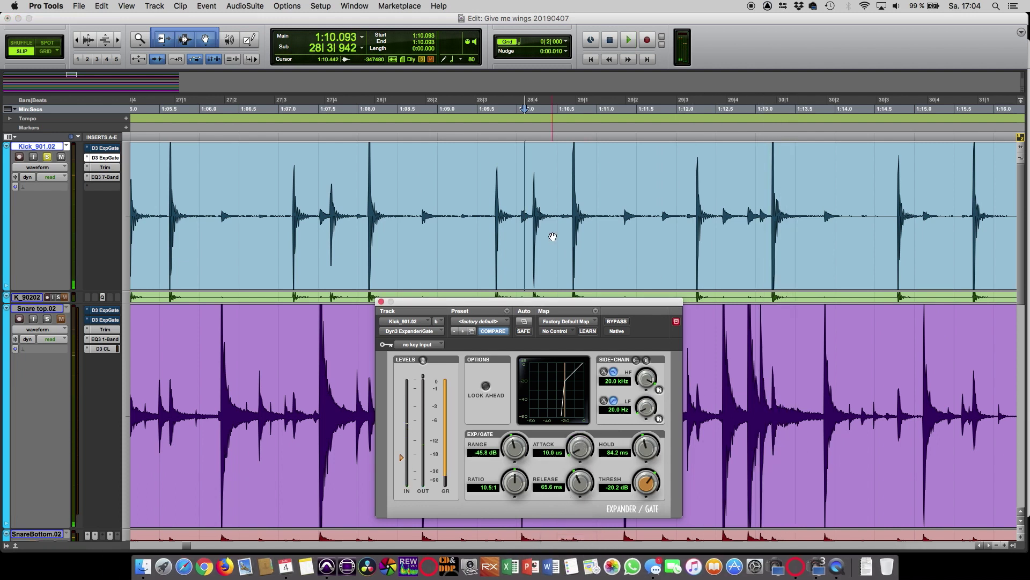
pyautogui.press('t')
pyautogui.press('t')
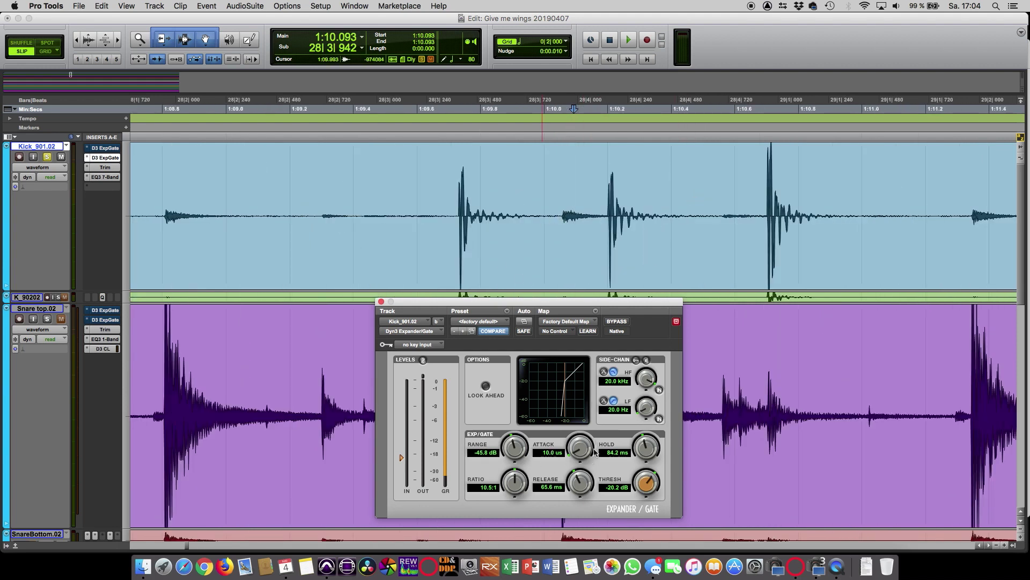
pyautogui.click(387, 181)
pyautogui.press('space')
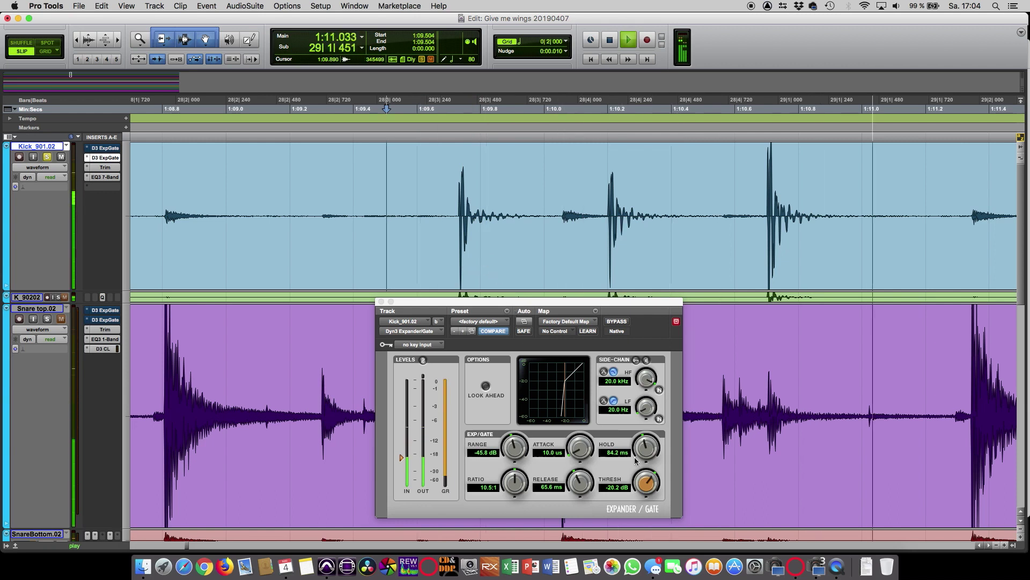
pyautogui.press('space')
pyautogui.press('r')
pyautogui.press('r')
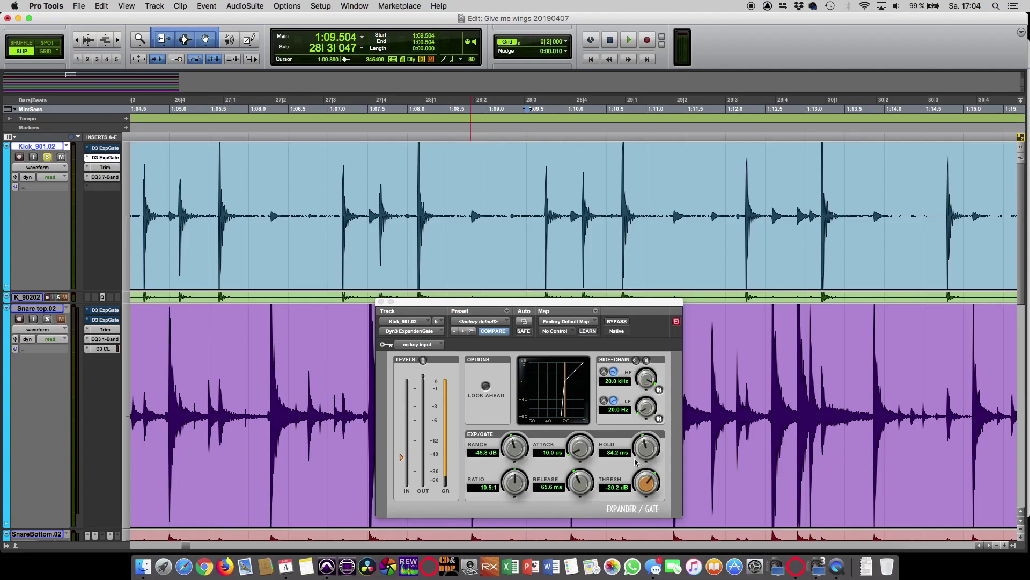
# Lengthen the gate's hold to 2.3 s while auditioning the kick from 1:09.504
pyautogui.click(644, 442)
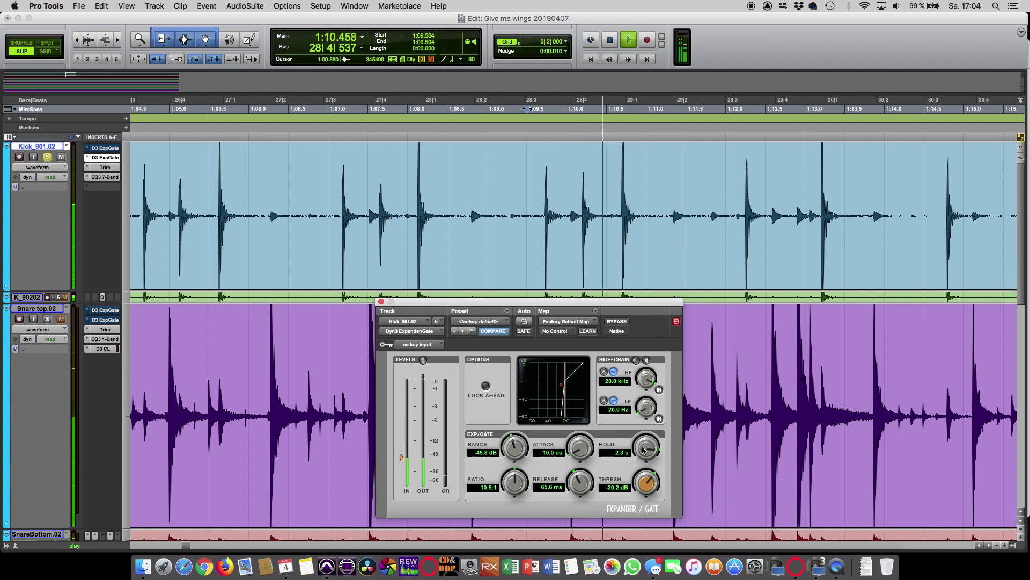
pyautogui.press('super+bracketleft')
pyautogui.press('super+bracketleft')
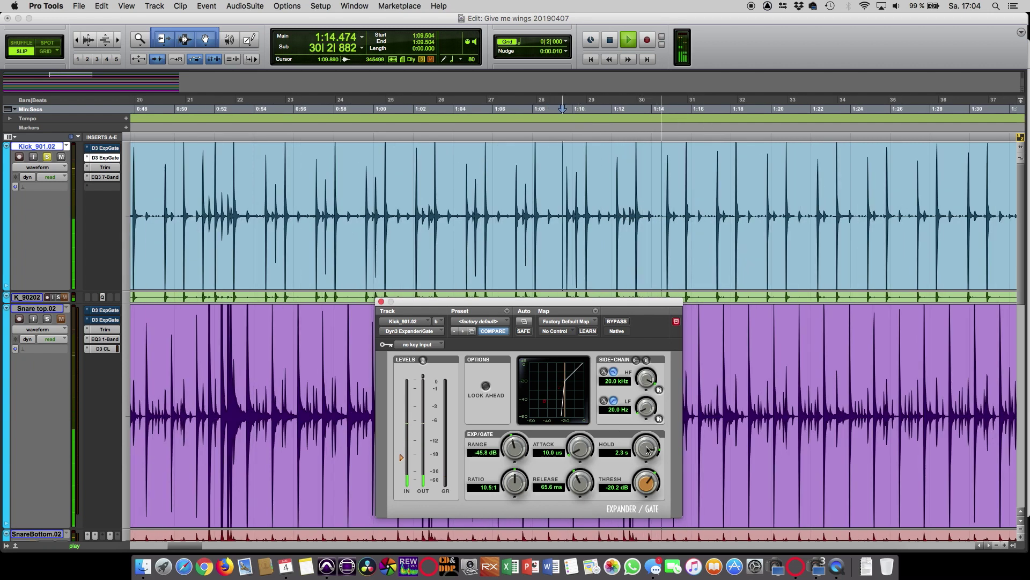
# Shorten the gate's hold gradually to 5.0 ms during playback, settle it at 35.9 ms and stop playback
pyautogui.moveTo(647, 446); pyautogui.dragTo(634, 515)
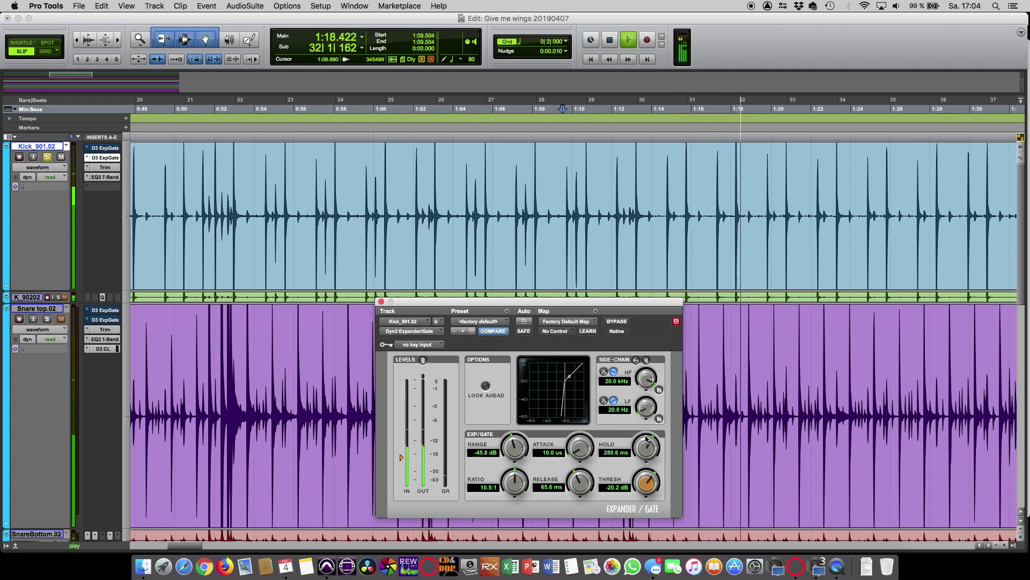
pyautogui.moveTo(644, 437); pyautogui.dragTo(667, 510)
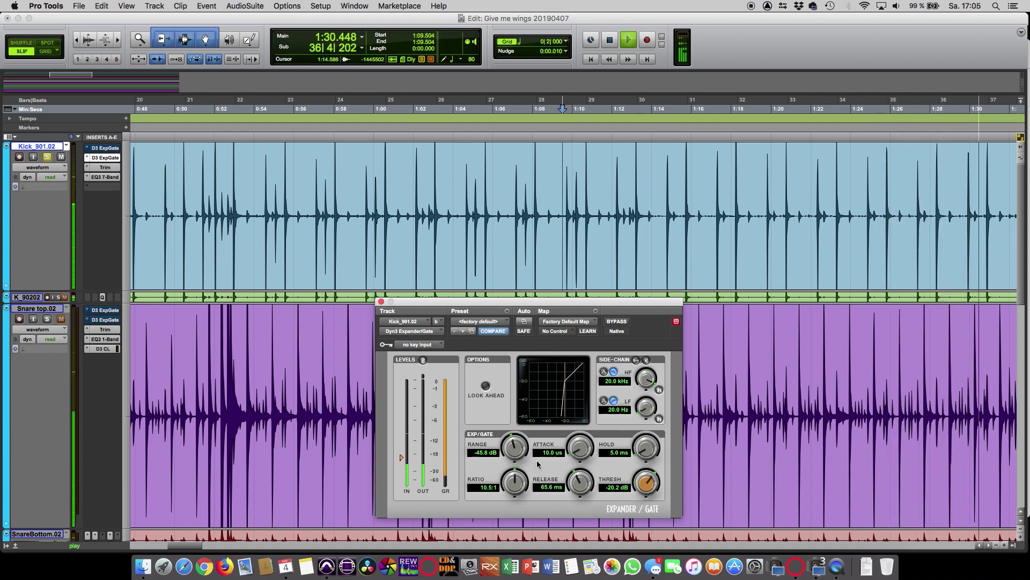
pyautogui.press('space')
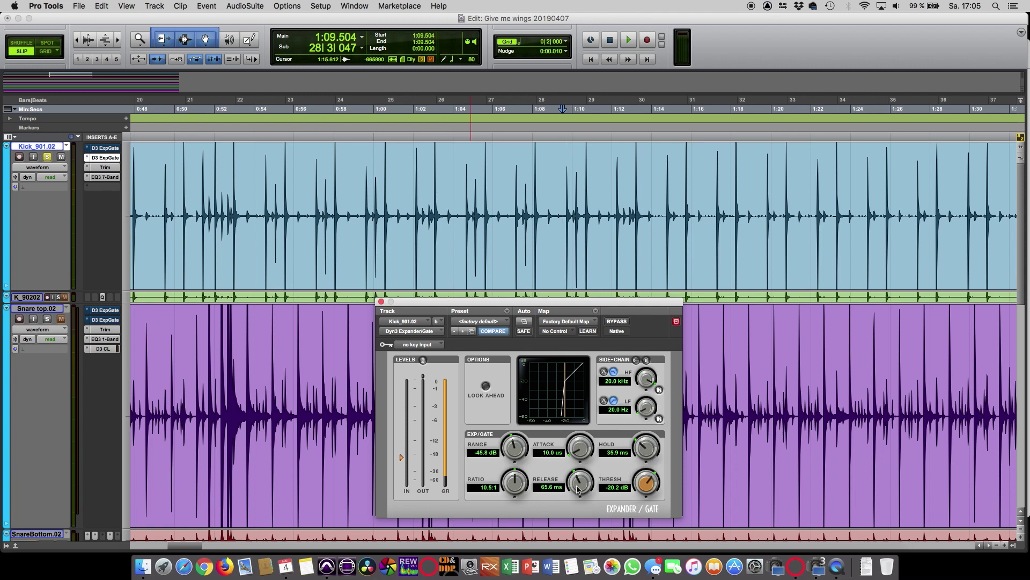
# Set both the gate's release and hold to 5.0 ms while the kick plays from 1:09.504
pyautogui.moveTo(589, 484); pyautogui.dragTo(575, 487)
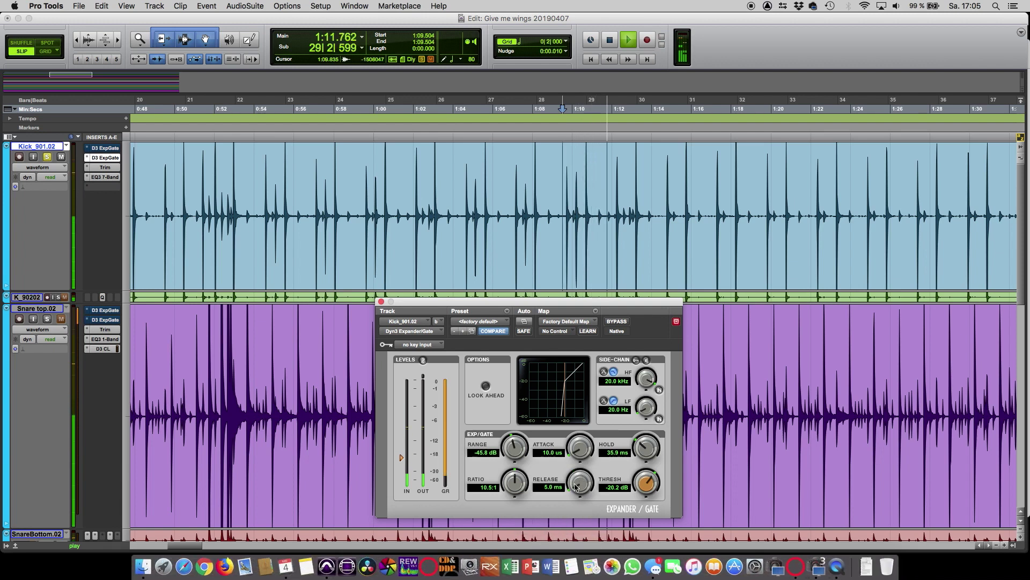
pyautogui.moveTo(647, 429); pyautogui.dragTo(616, 475)
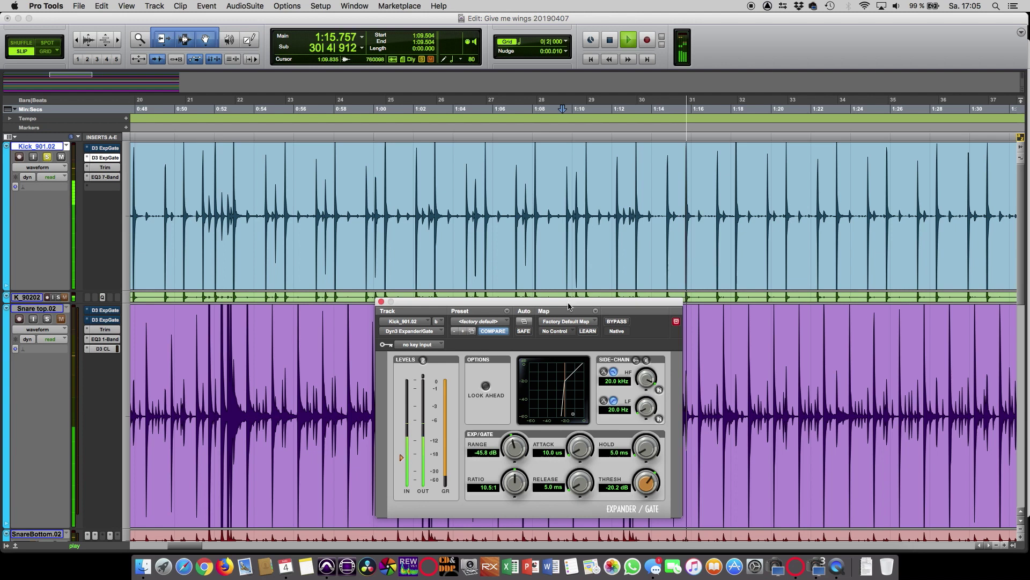
# Move the gate window up over the kick track and lengthen its release to 1.2 s during playback
pyautogui.moveTo(569, 302); pyautogui.dragTo(533, 184)
pyautogui.moveTo(539, 375); pyautogui.dragTo(551, 351)
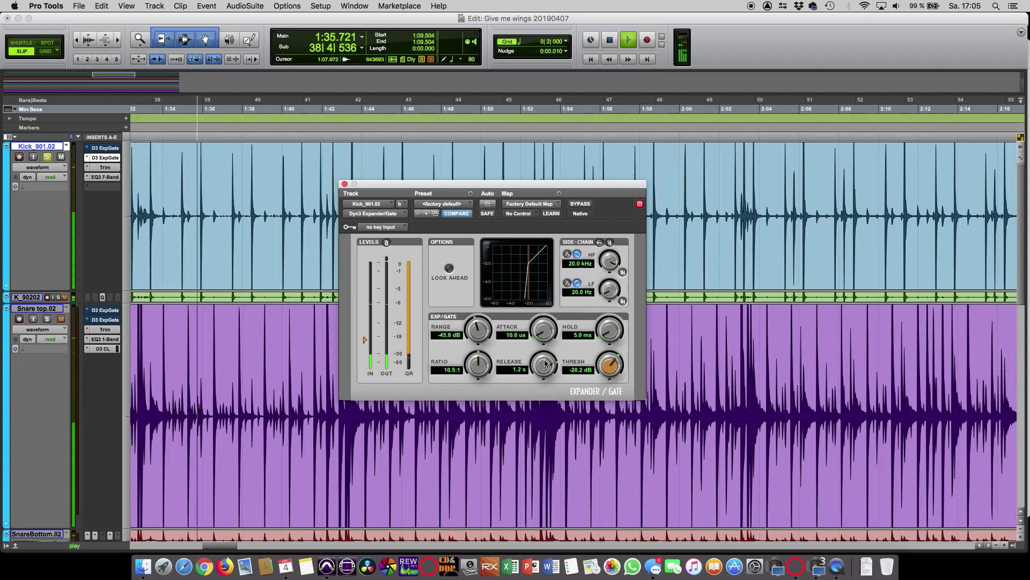
# Set the gate's hold to 91.6 ms and its release to 60.3 ms while the kick plays
pyautogui.moveTo(545, 363); pyautogui.dragTo(544, 363)
pyautogui.moveTo(608, 329); pyautogui.dragTo(607, 333)
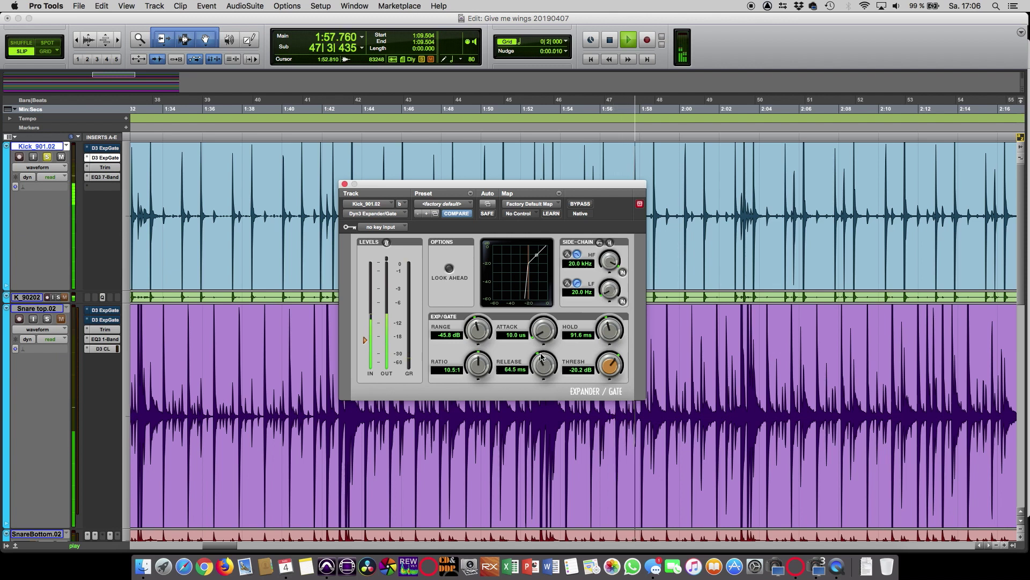
pyautogui.moveTo(543, 360); pyautogui.dragTo(540, 374)
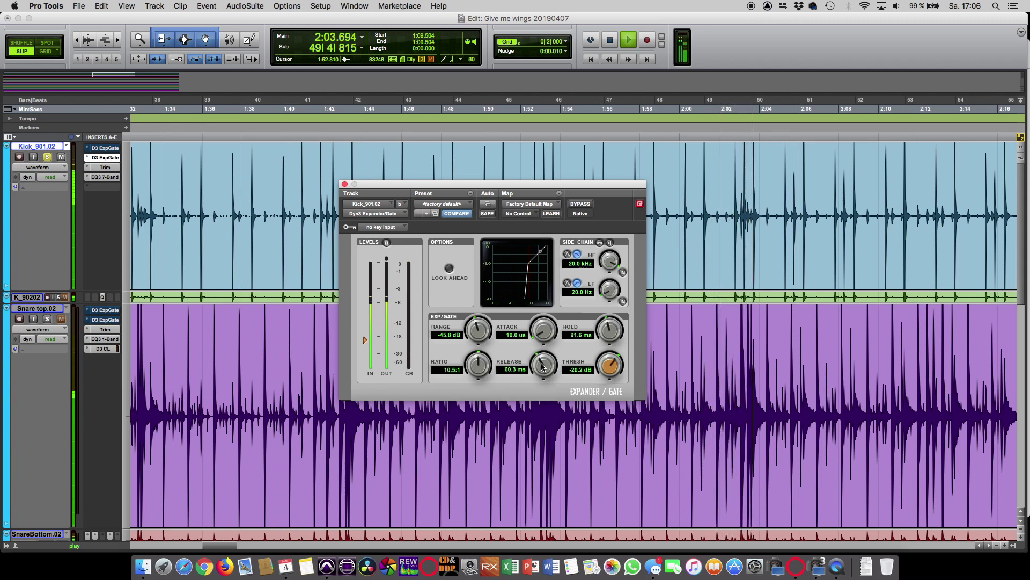